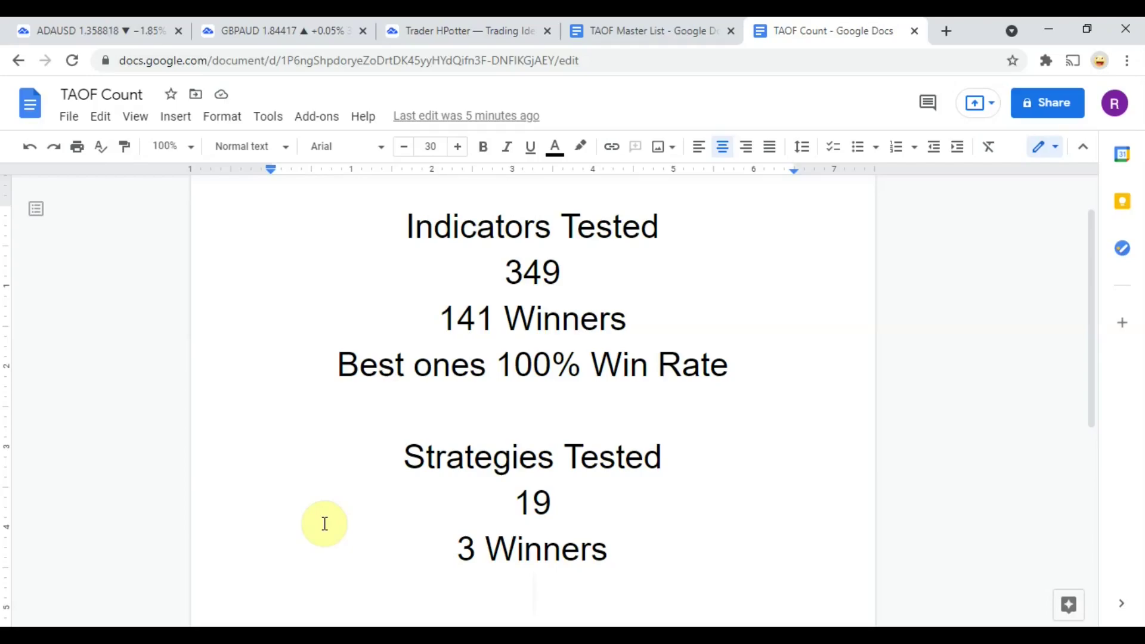
Switch to the GBPAUD daily chart and advance the bar replay into February 2017
left_click(260, 30)
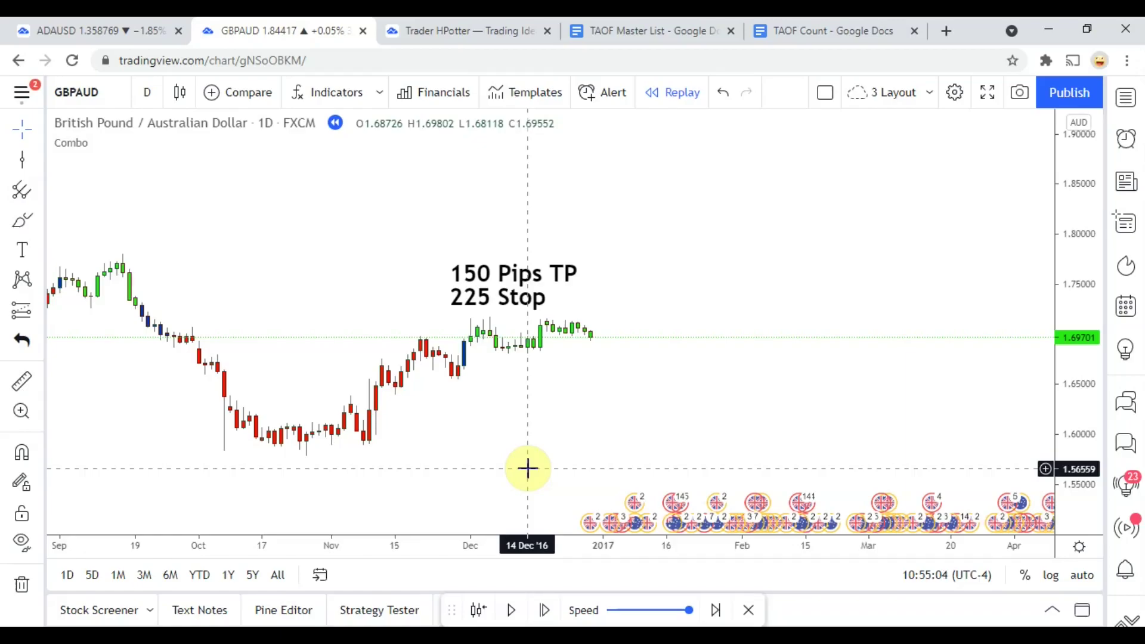
left_click_drag(516, 463, 546, 434)
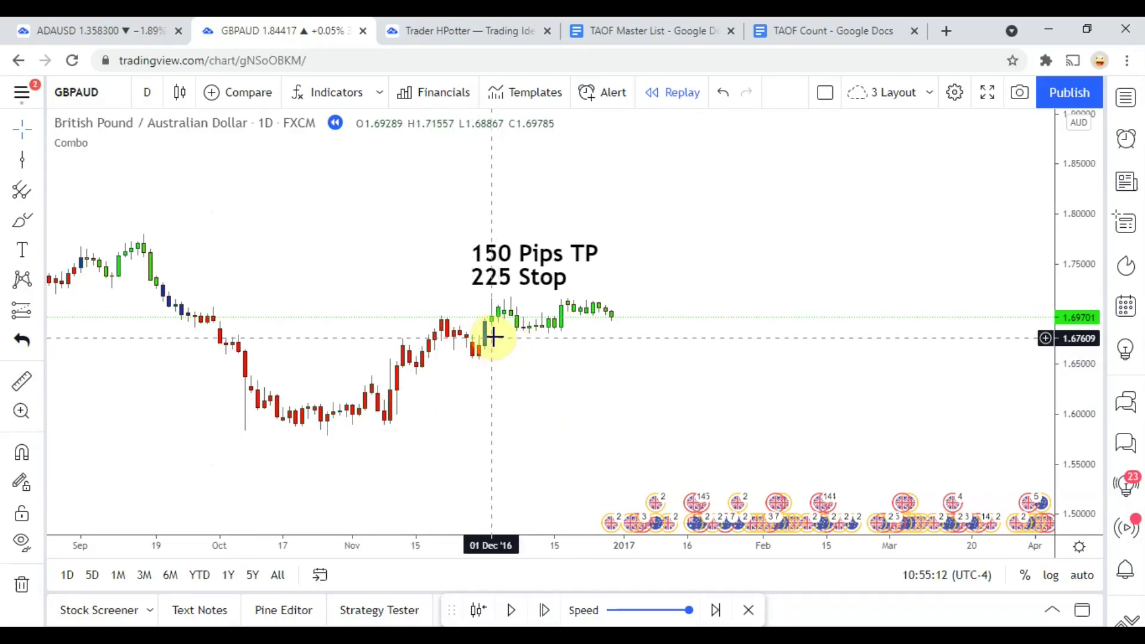
mouse_move(583, 430)
left_mouse_down()
mouse_move(573, 403)
mouse_move(578, 413)
left_mouse_up()
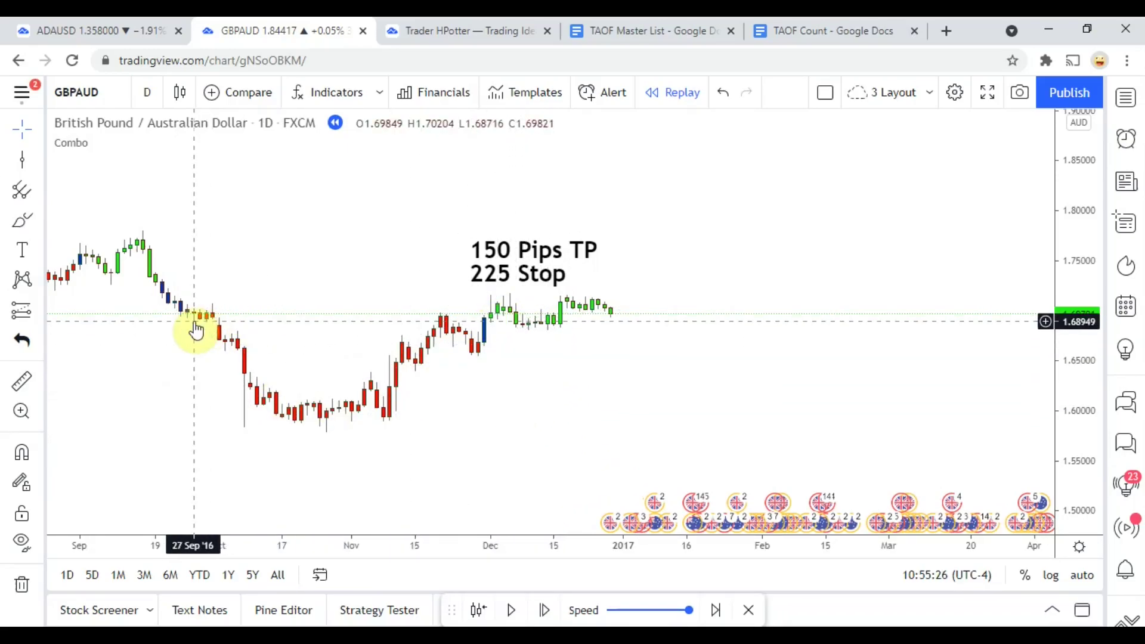
left_click_drag(578, 384, 572, 399)
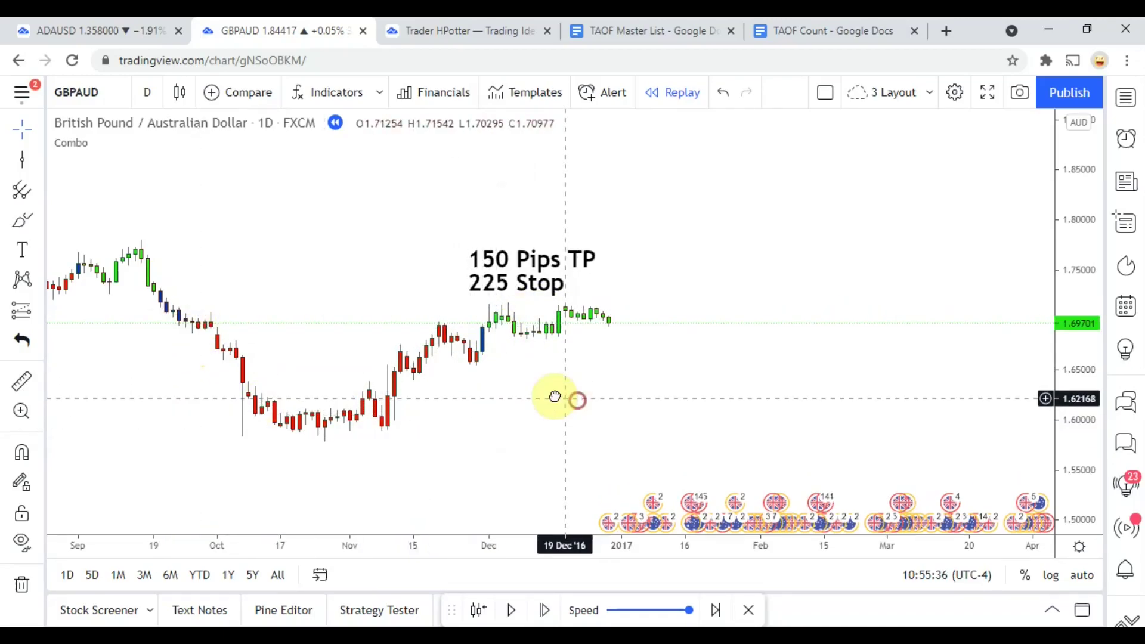
key("shift+Right")
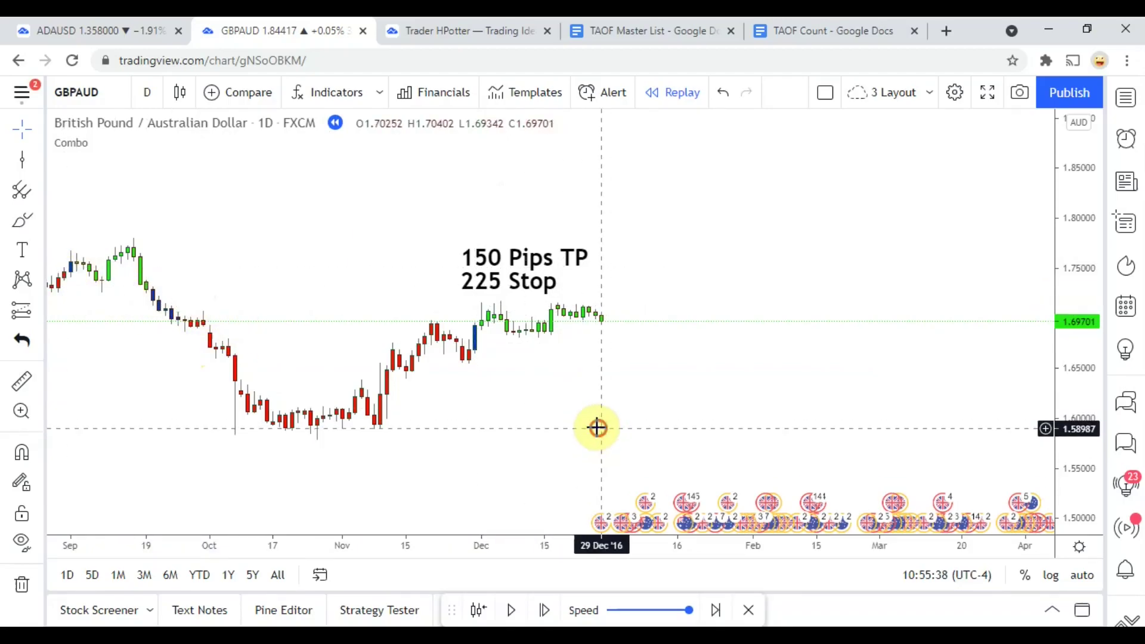
key("shift+Right")
left_click(543, 610)
left_click(543, 610)
left_click(543, 610)
left_click(543, 610)
left_click(543, 610)
left_click(543, 610)
left_click(542, 610)
left_click(542, 610)
left_click(543, 610)
left_click(542, 610)
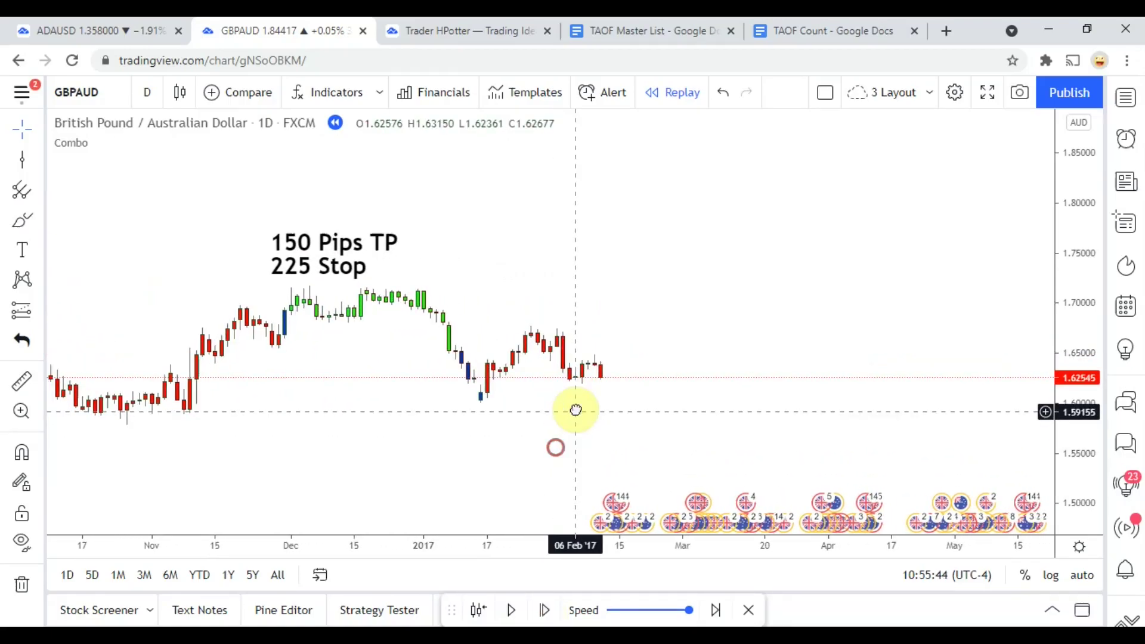
Add a vertical line at the 17 Jan '17 candle and colour it red
left_click(22, 160)
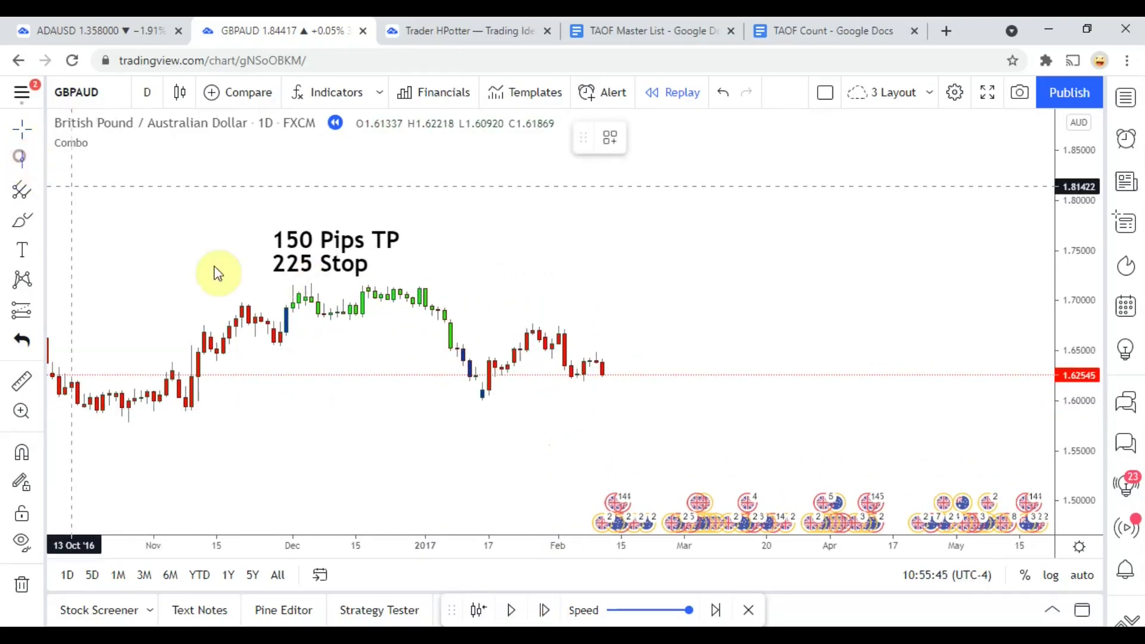
left_click(489, 458)
left_click(642, 137)
left_click(669, 356)
left_click(669, 356)
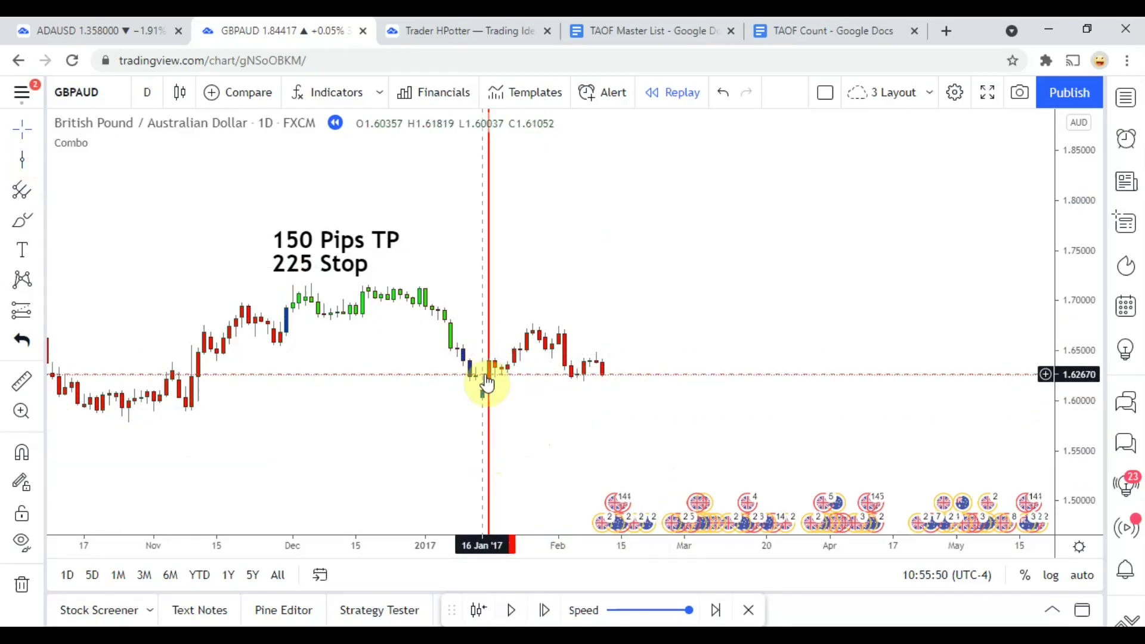
left_click_drag(570, 444, 573, 437)
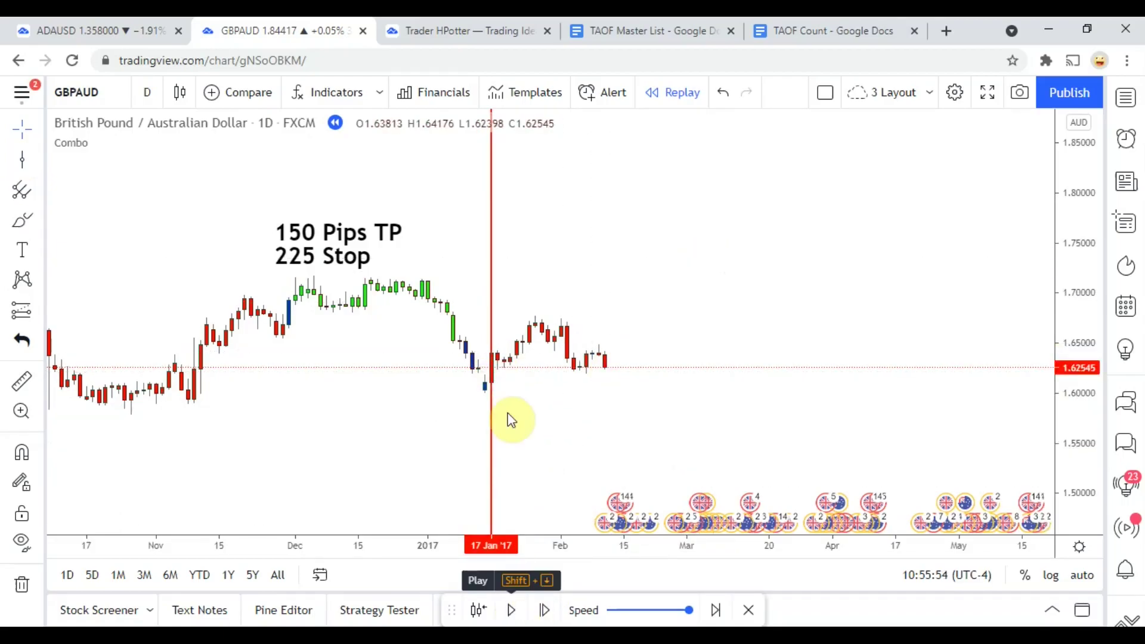
Run the bar replay forward to late April 2017 and place a vertical line at the 13 Apr '17 candle
left_click(512, 612)
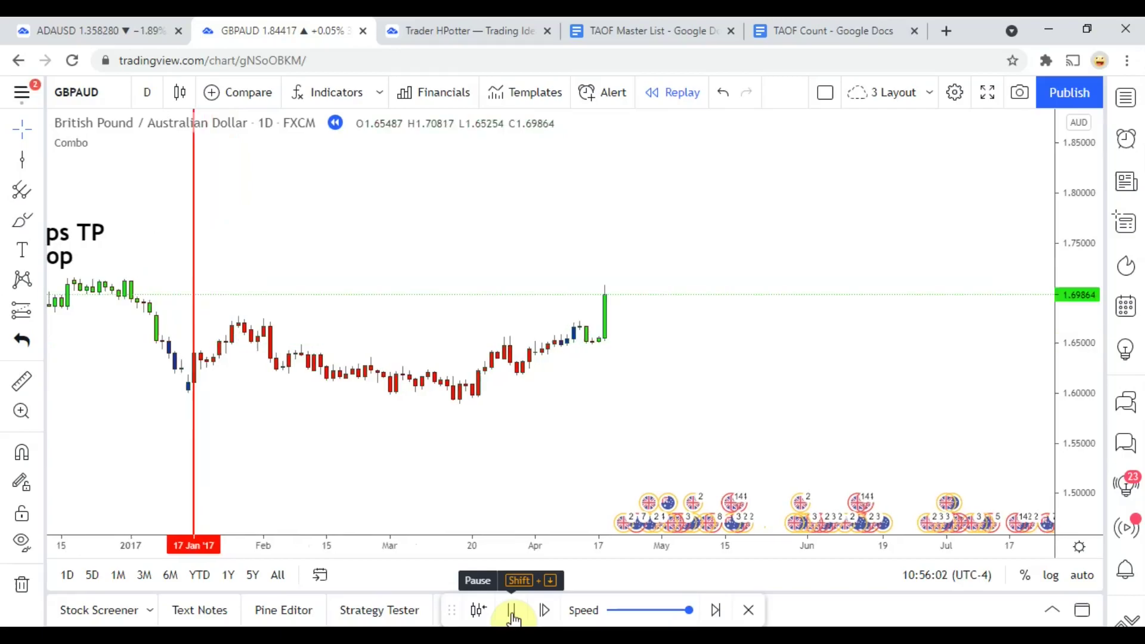
left_click(511, 611)
left_click(22, 159)
left_click(537, 424)
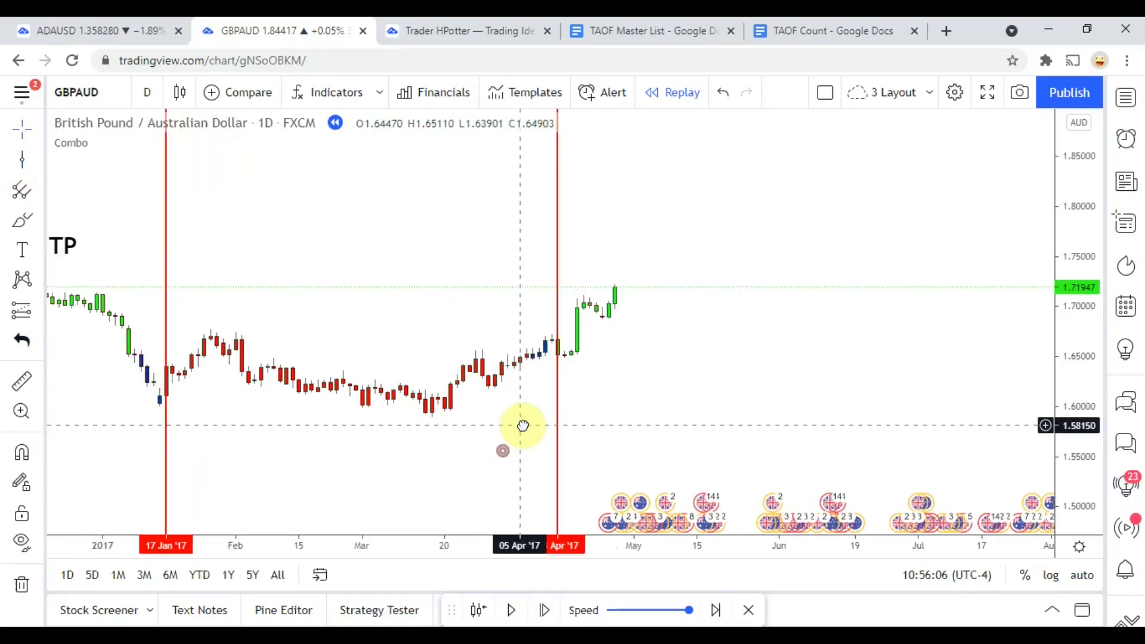
Recolour the vertical line at 13 Apr '17 green
left_click(558, 415)
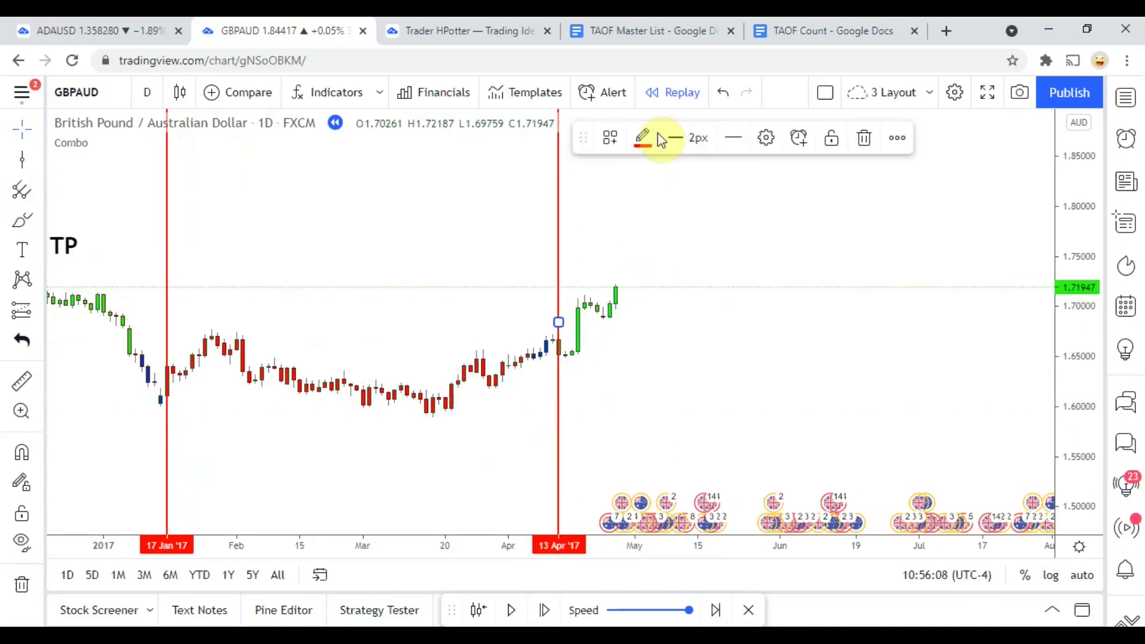
left_click(656, 141)
left_click(649, 356)
left_click(633, 381)
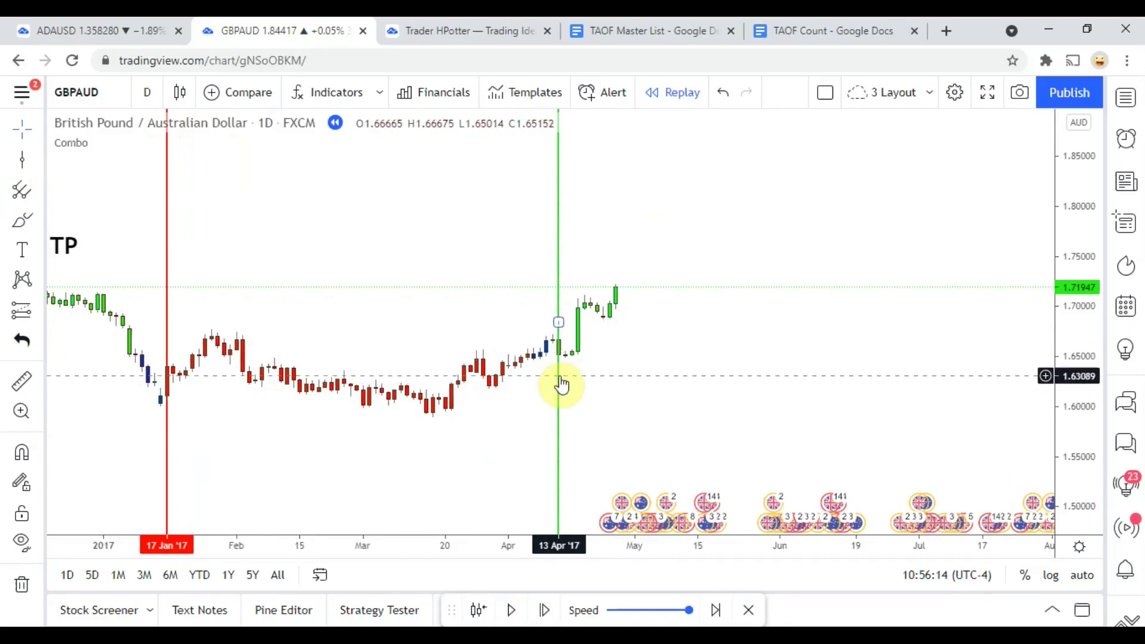
left_click_drag(649, 404, 637, 403)
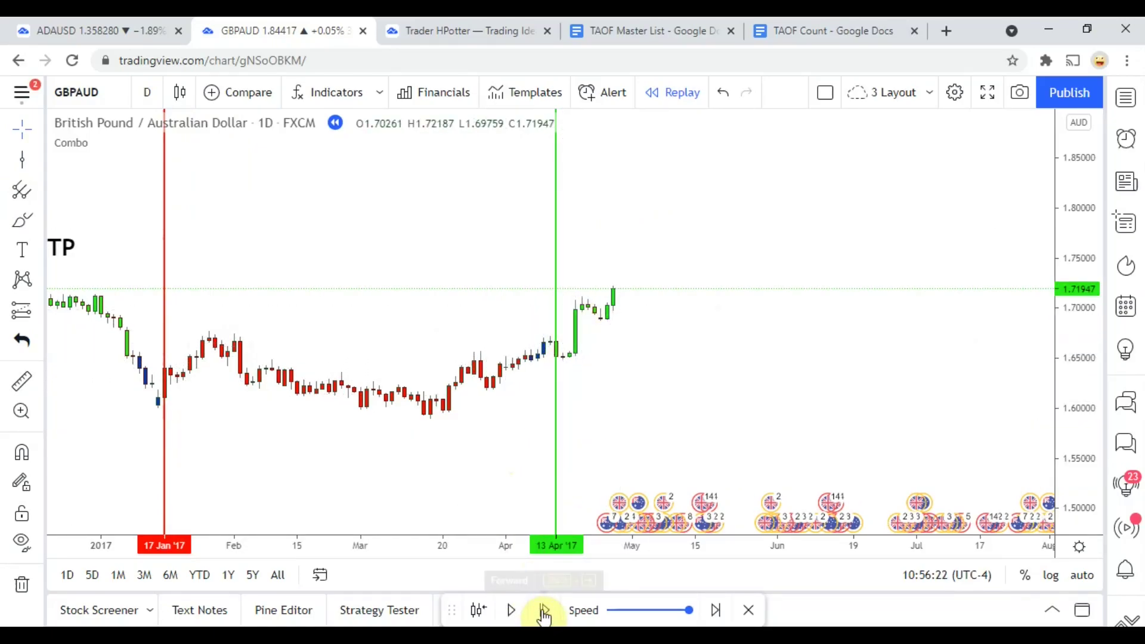
Run the bar replay forward to late June 2017 and place a vertical line at the 20 Jun '17 candle
left_click(514, 609)
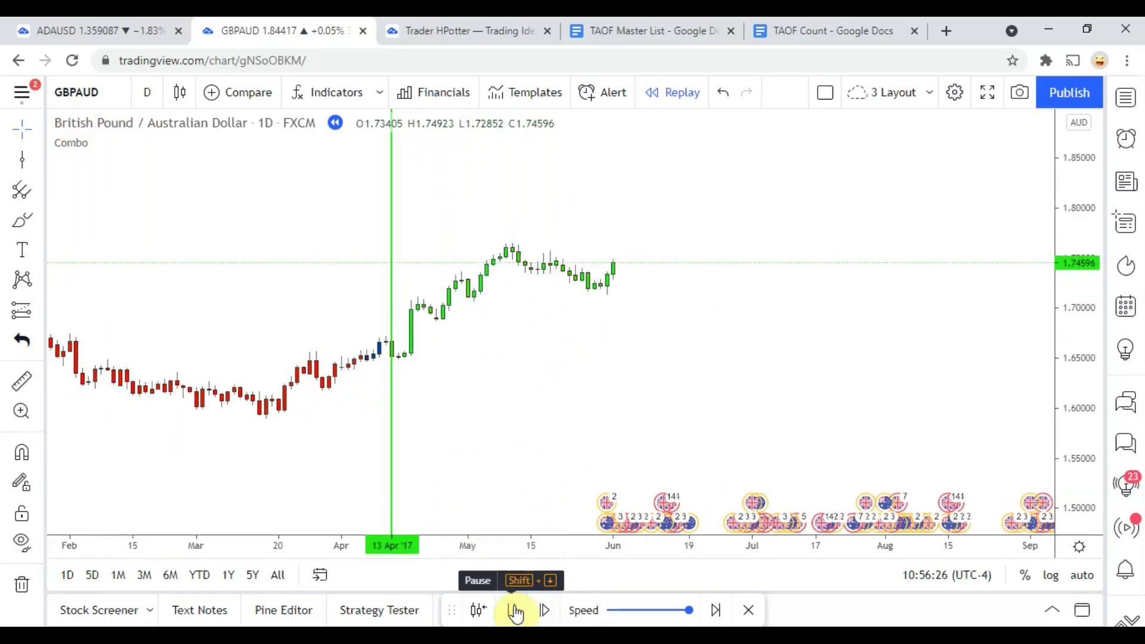
left_click(513, 609)
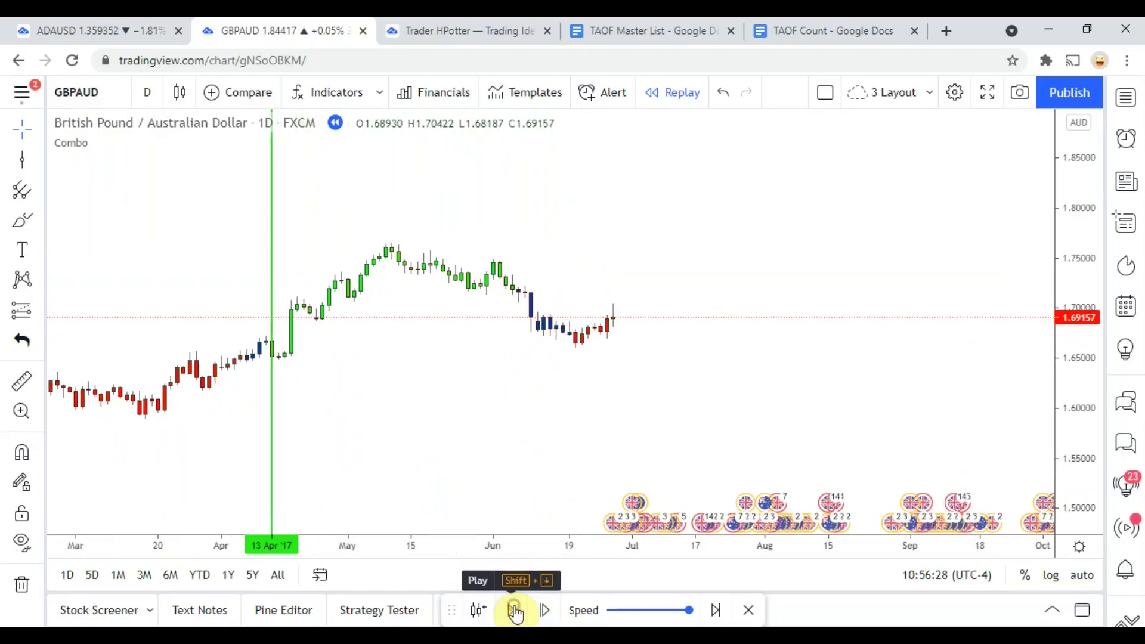
left_click(21, 159)
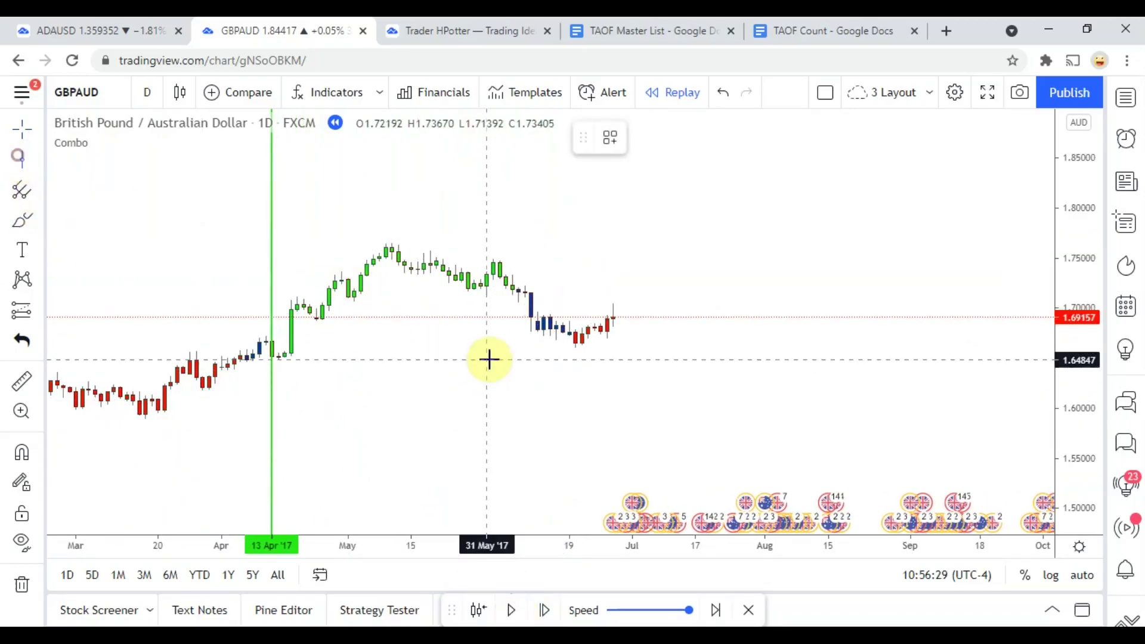
left_click(575, 378)
left_click(478, 426)
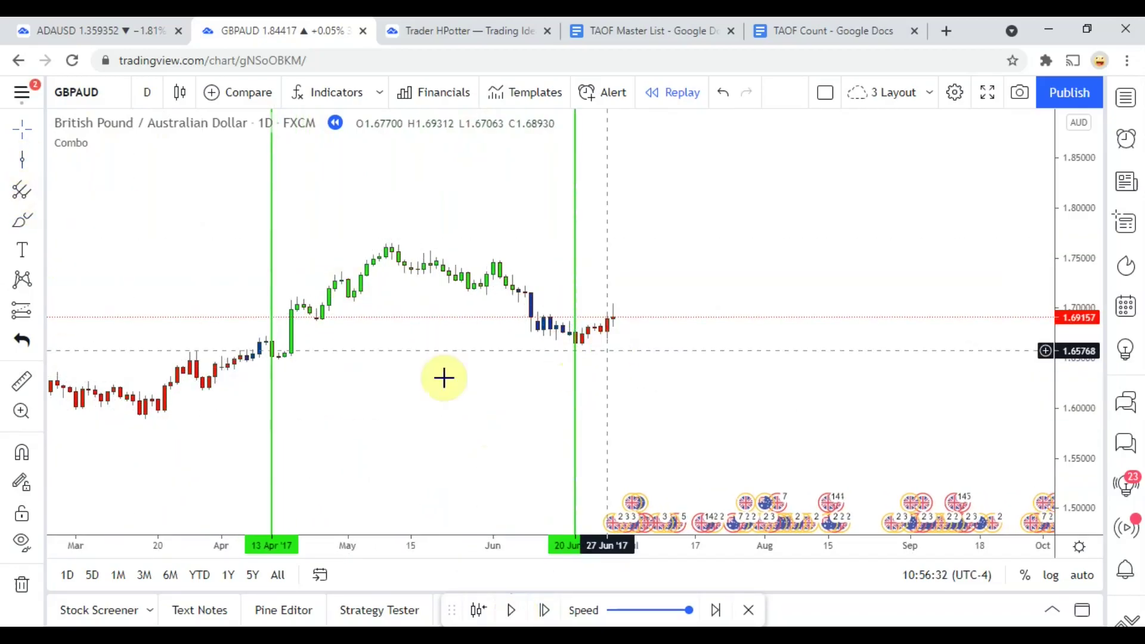
Measure the upward price distance just before the 20 Jun '17 line and recolour that line red
left_click(22, 380)
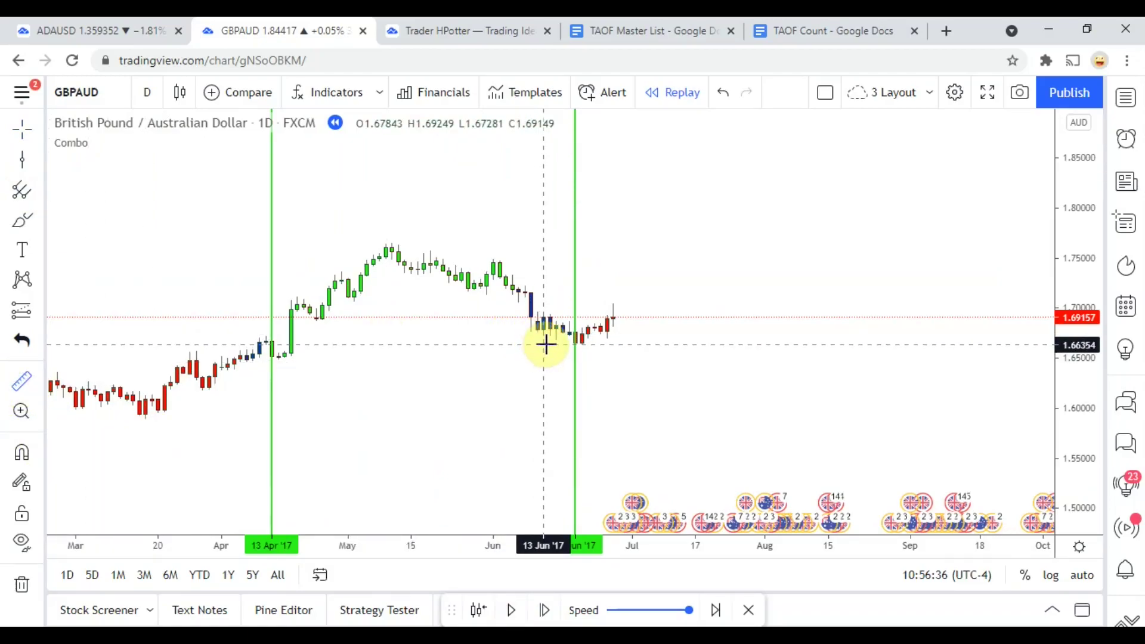
left_click(546, 343)
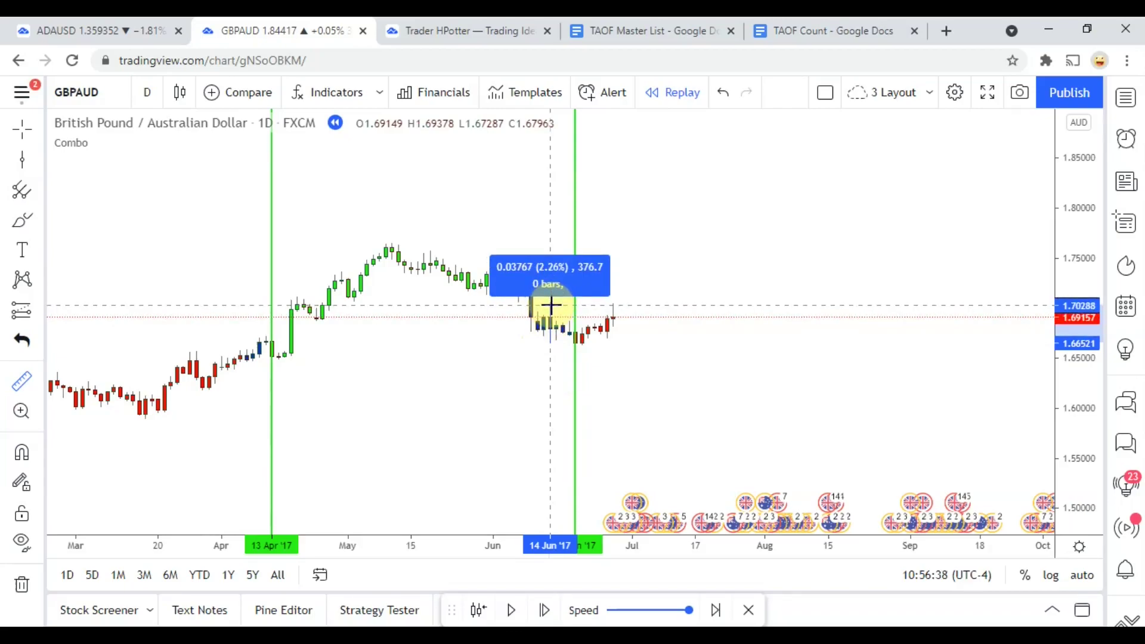
left_click(575, 391)
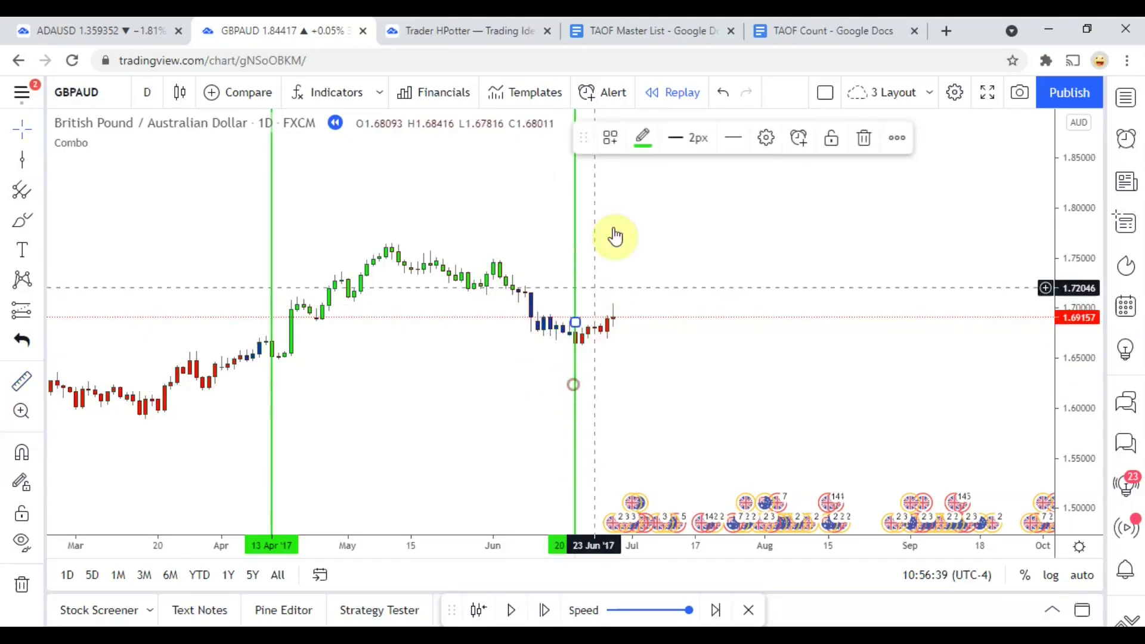
left_click(642, 137)
left_click(662, 354)
left_click(606, 409)
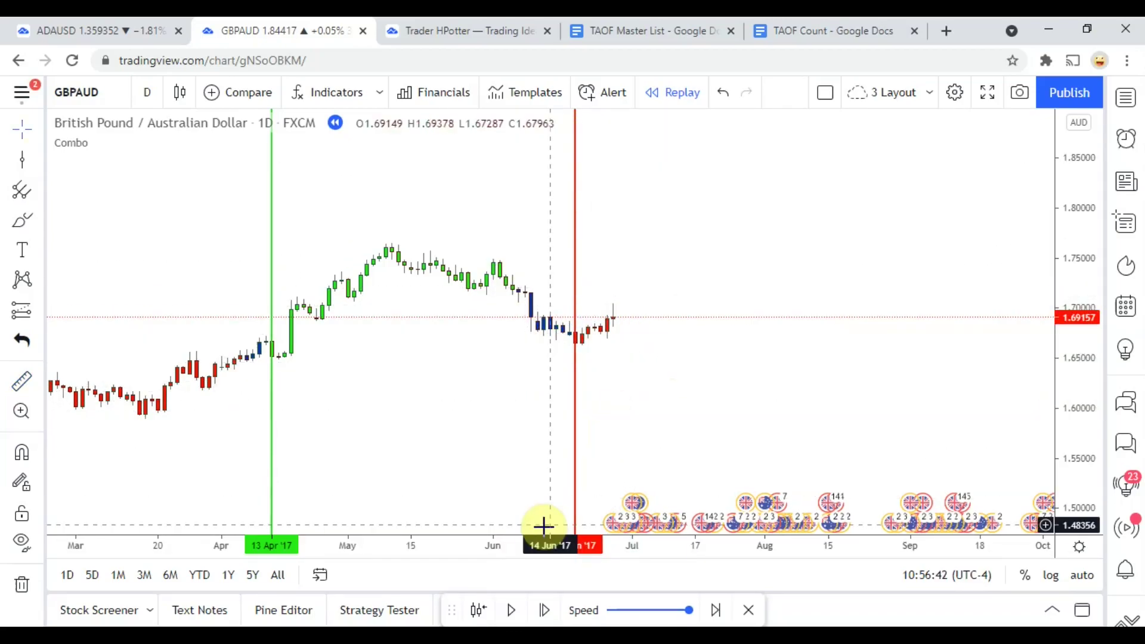
Run the bar replay forward to late November 2017 and place a vertical line at the 17 Nov '17 candle
left_click(513, 611)
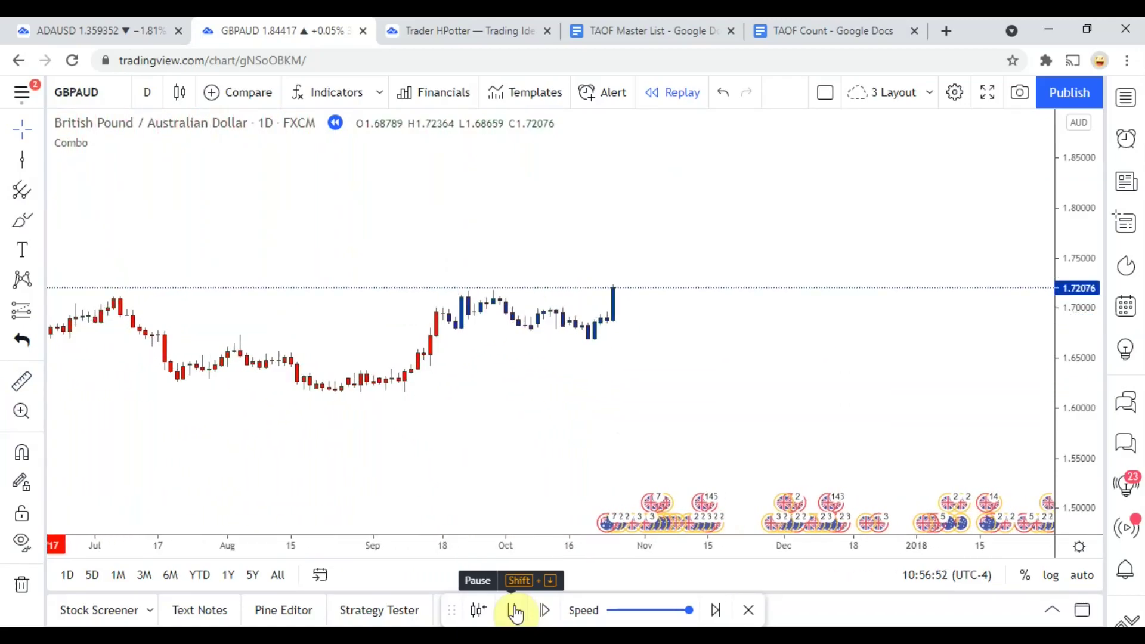
left_click(514, 610)
left_click_drag(583, 415, 585, 439)
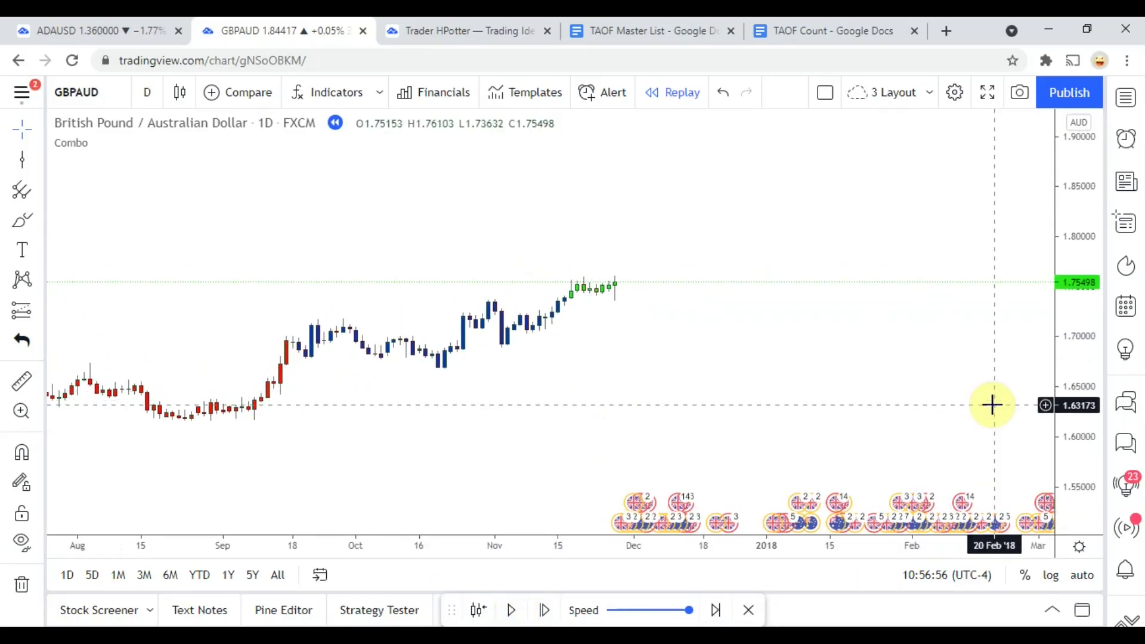
left_click_drag(1068, 427, 1076, 401)
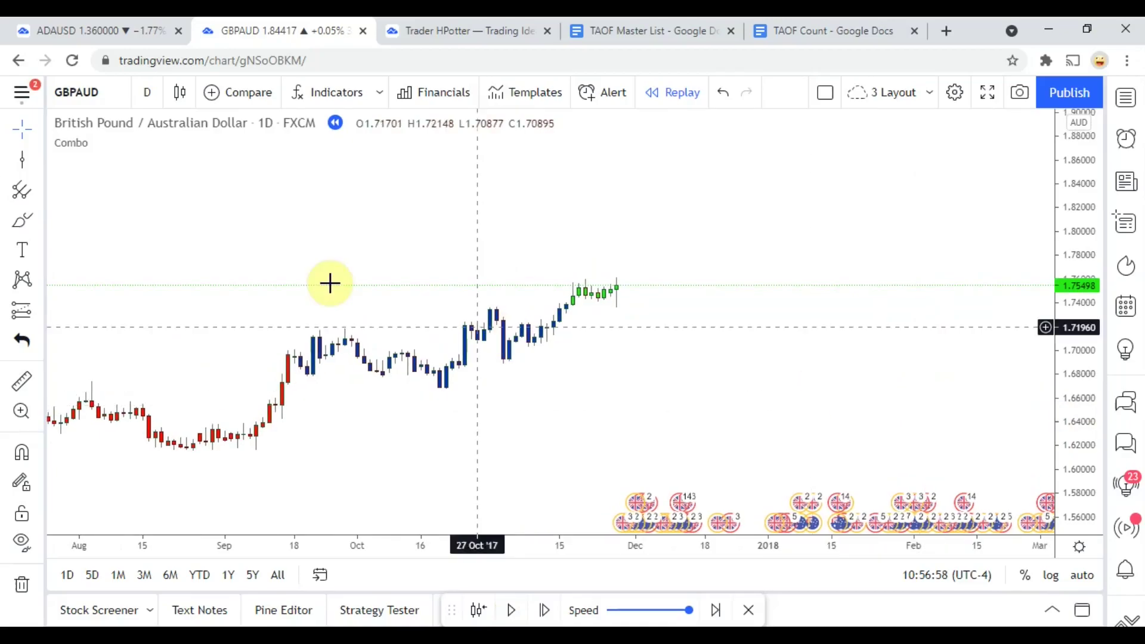
left_click(22, 160)
left_click(569, 352)
Measure the upward price distance beside the 17 Nov '17 line
left_click(22, 381)
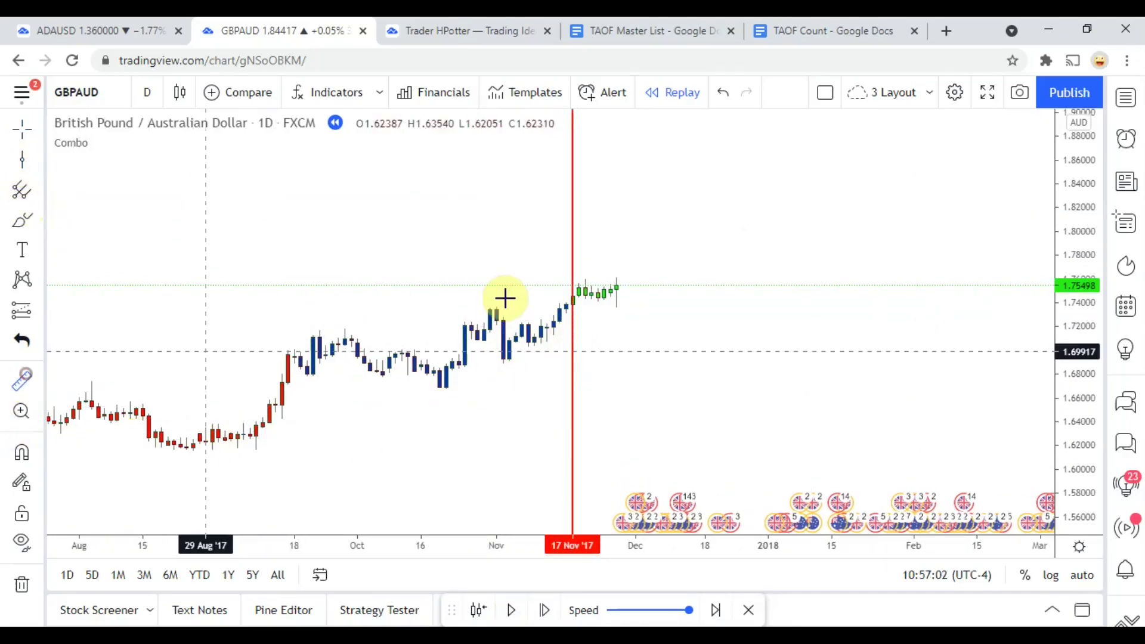
left_click(549, 295)
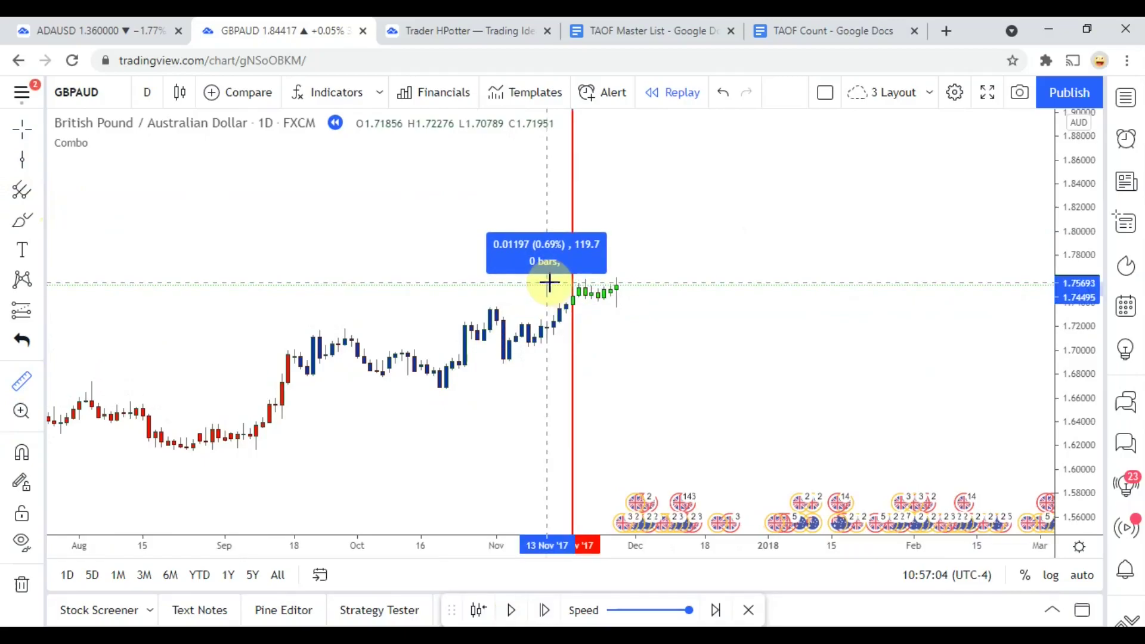
left_click(550, 277)
scroll(485, 388, "down", 5)
scroll(485, 388, "up", 5)
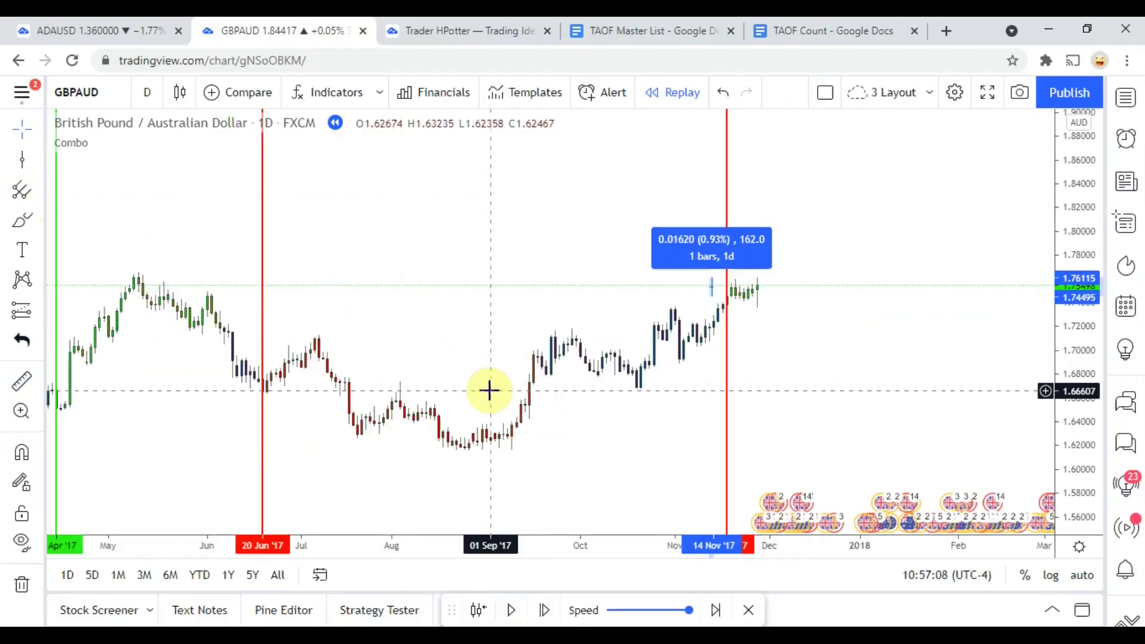
left_click(521, 394)
Recolour the vertical line at 17 Nov '17 green
left_click(526, 386)
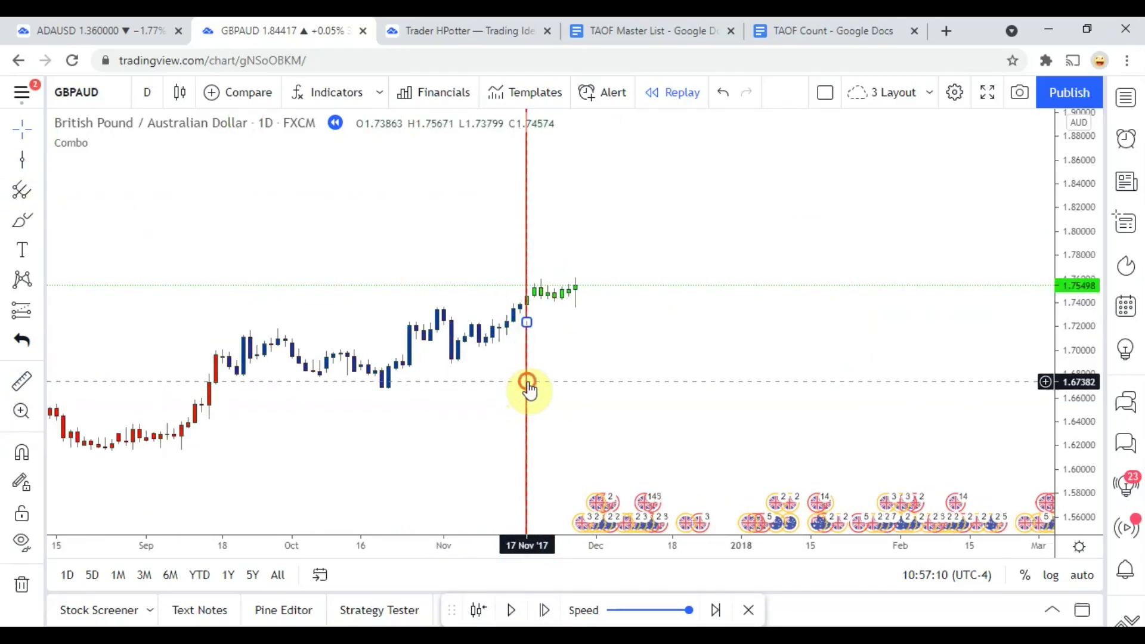
left_click(641, 146)
left_click(644, 356)
left_click(591, 381)
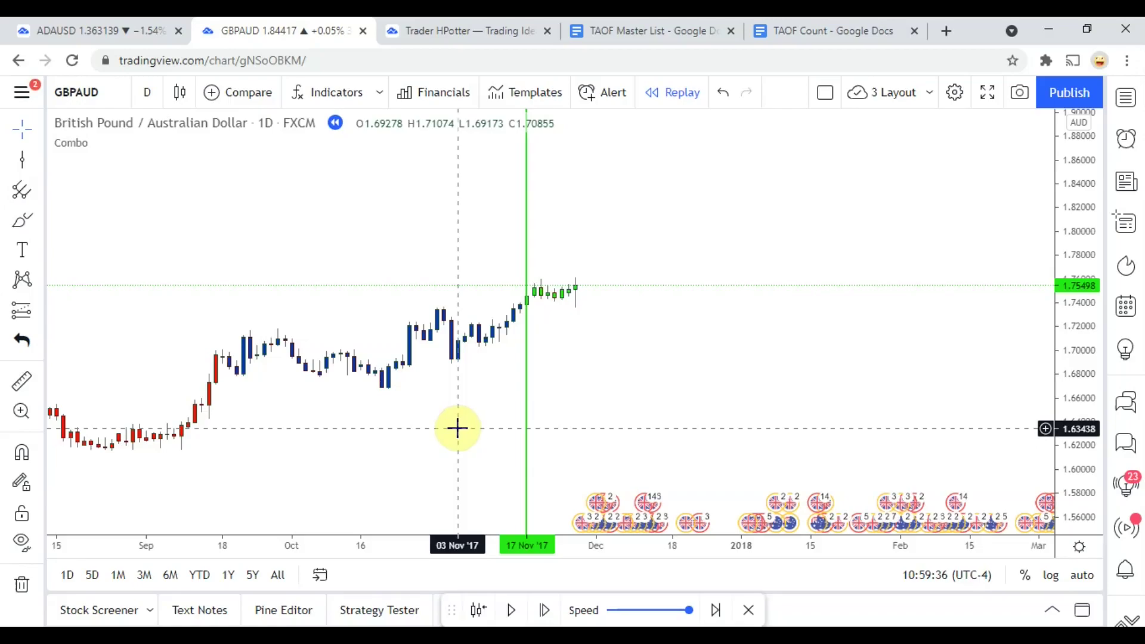
Run the bar replay forward into January 2018
left_click(511, 610)
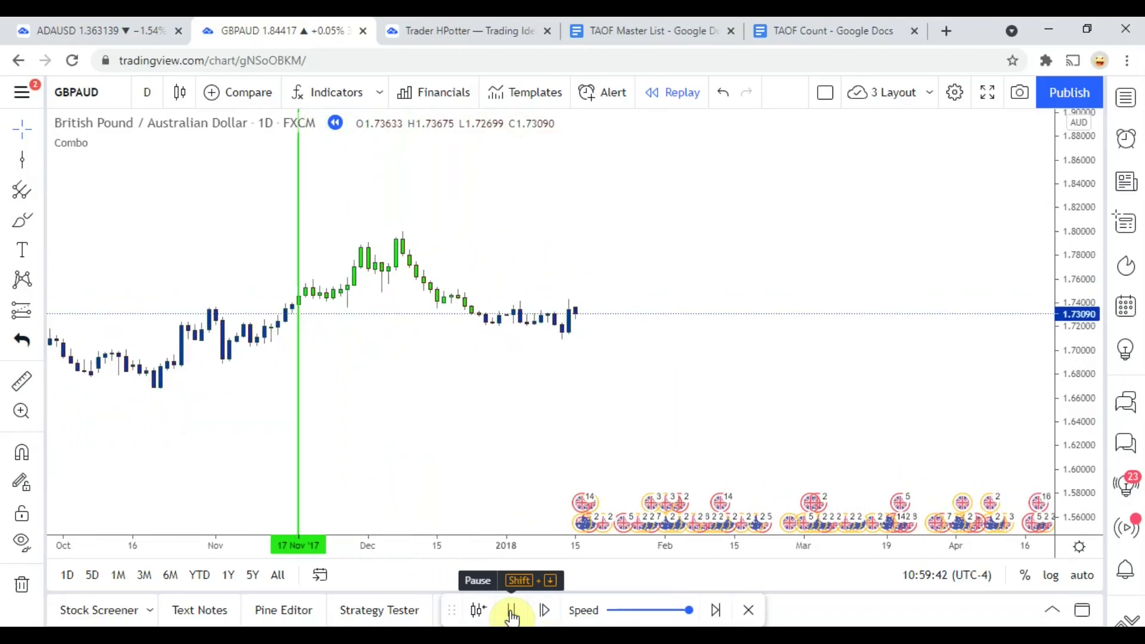
left_click(511, 609)
Review the price action around the marked entries from 17 Jan '17 to 17 Nov '17, including the stretches between the red and green lines
left_click_drag(396, 381, 943, 375)
left_click_drag(672, 420, 728, 422)
left_click_drag(606, 422, 626, 421)
left_click_drag(432, 442, 749, 423)
scroll(750, 423, "down", 3)
left_click_drag(662, 429, 468, 393)
left_click_drag(1081, 142, 1093, 470)
left_click_drag(981, 435, 886, 431)
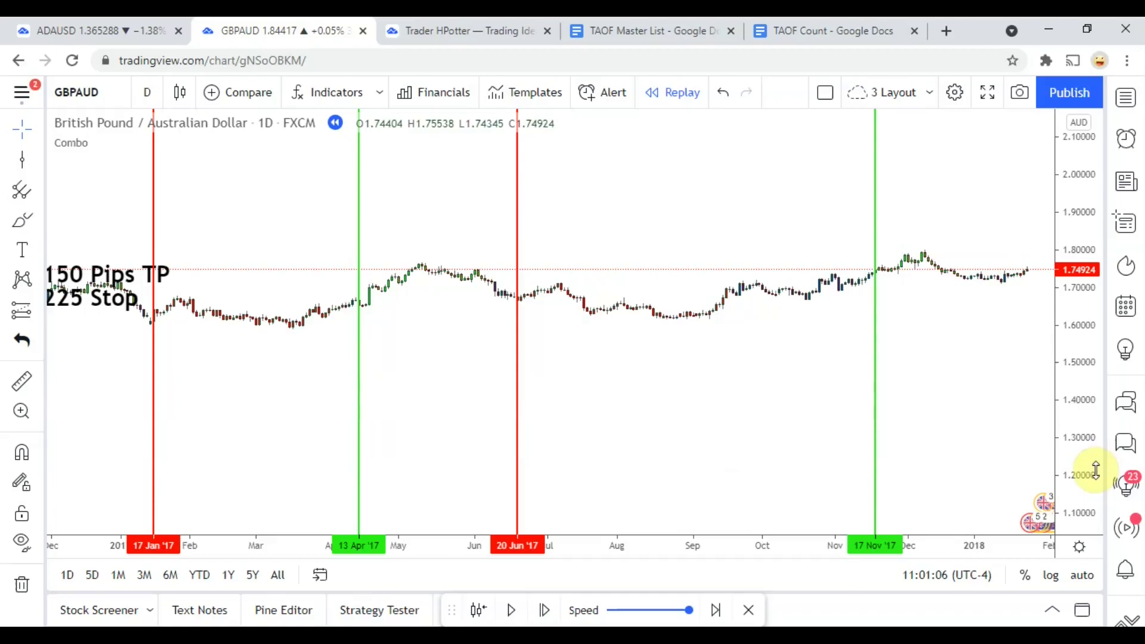
left_click_drag(1096, 470, 1094, 344)
scroll(904, 403, "up", 2)
left_click_drag(904, 403, 935, 439)
scroll(936, 439, "up", 3)
scroll(851, 442, "down", 3)
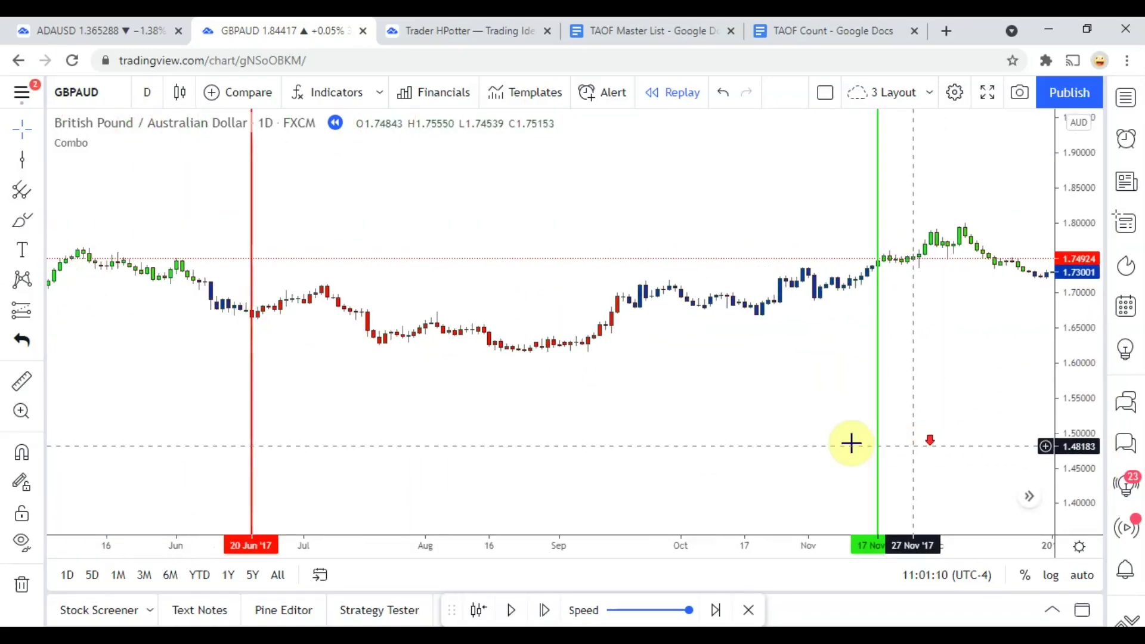
left_click_drag(802, 442, 787, 429)
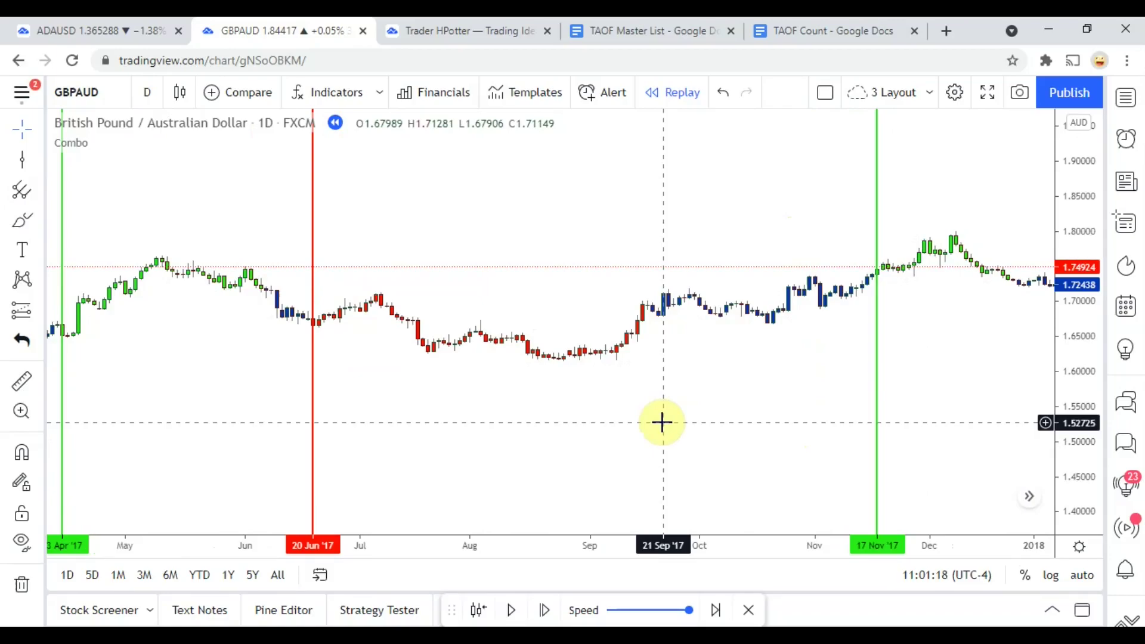
left_click_drag(495, 432, 742, 422)
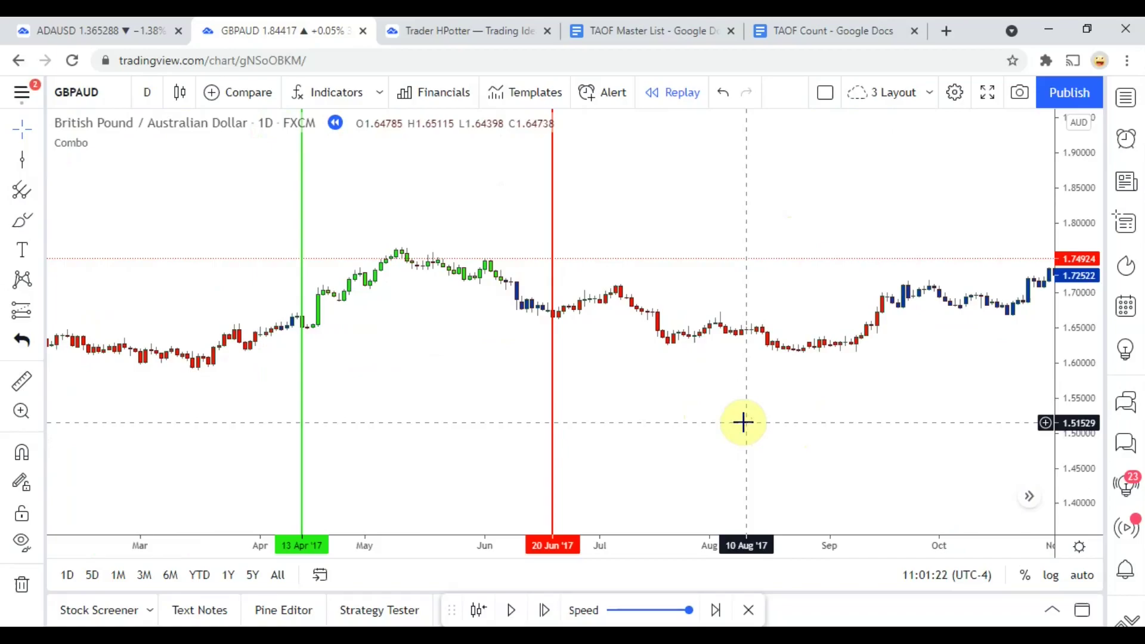
Examine how the candle colours and price move around the entry lines at 13 Apr '17 and 20 Jun '17, compared with the neighbouring signals
left_click_drag(743, 422, 603, 412)
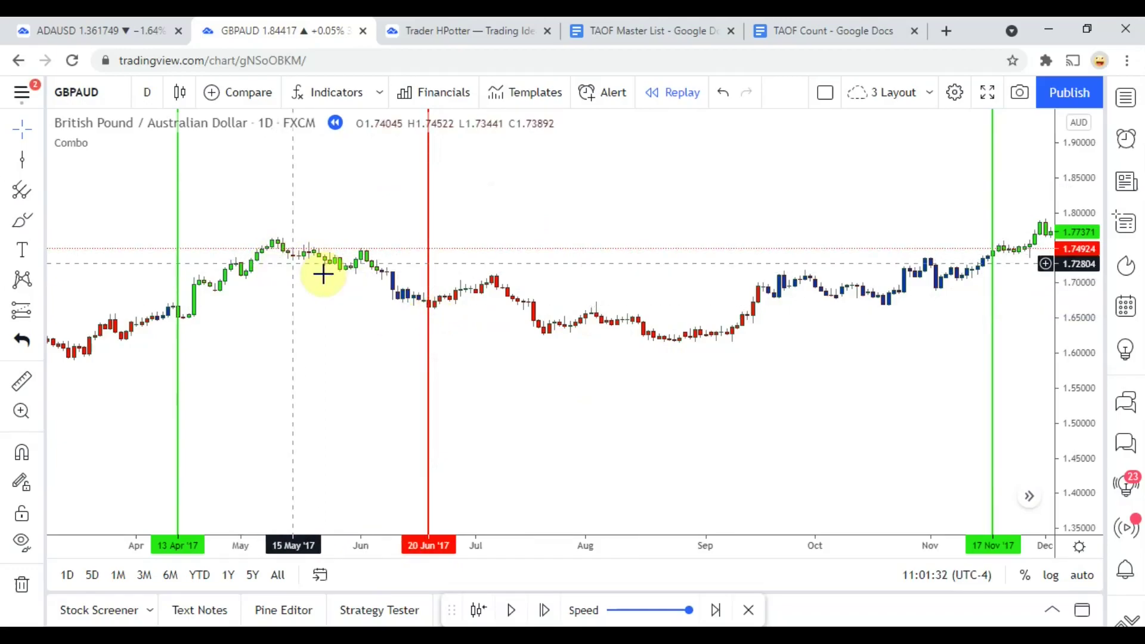
left_click(429, 308)
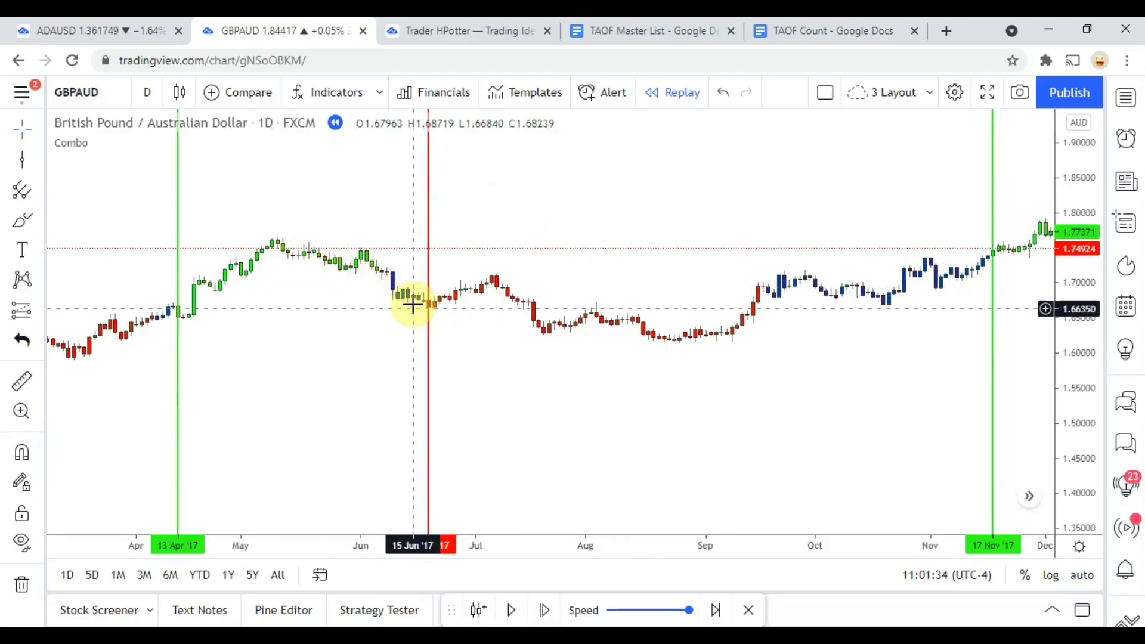
left_click_drag(568, 379, 227, 388)
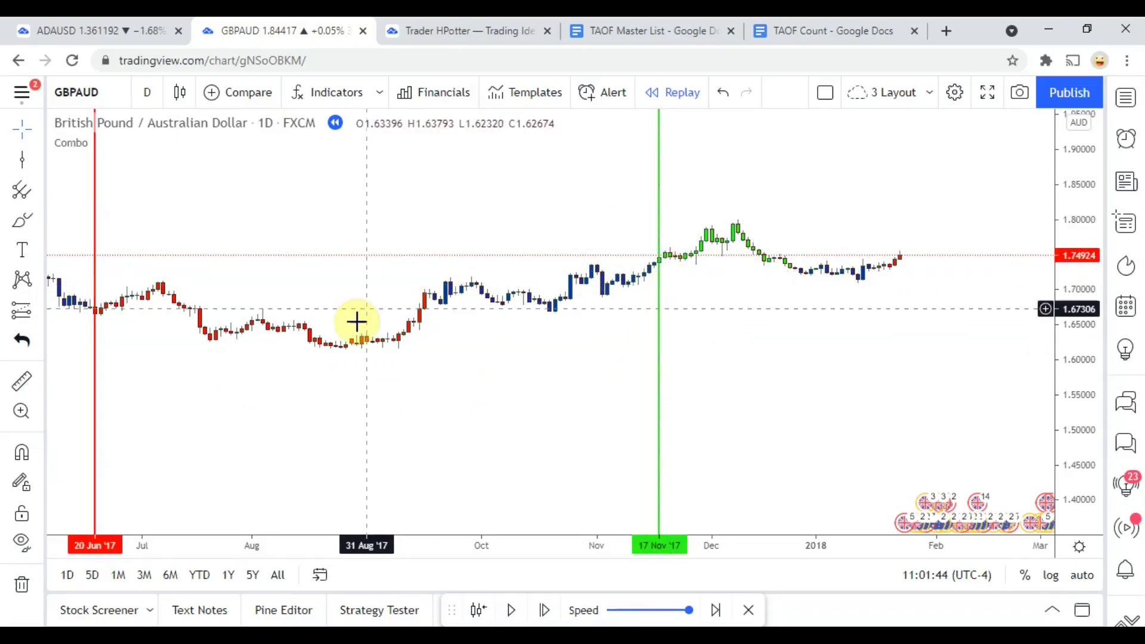
left_click_drag(497, 360, 897, 342)
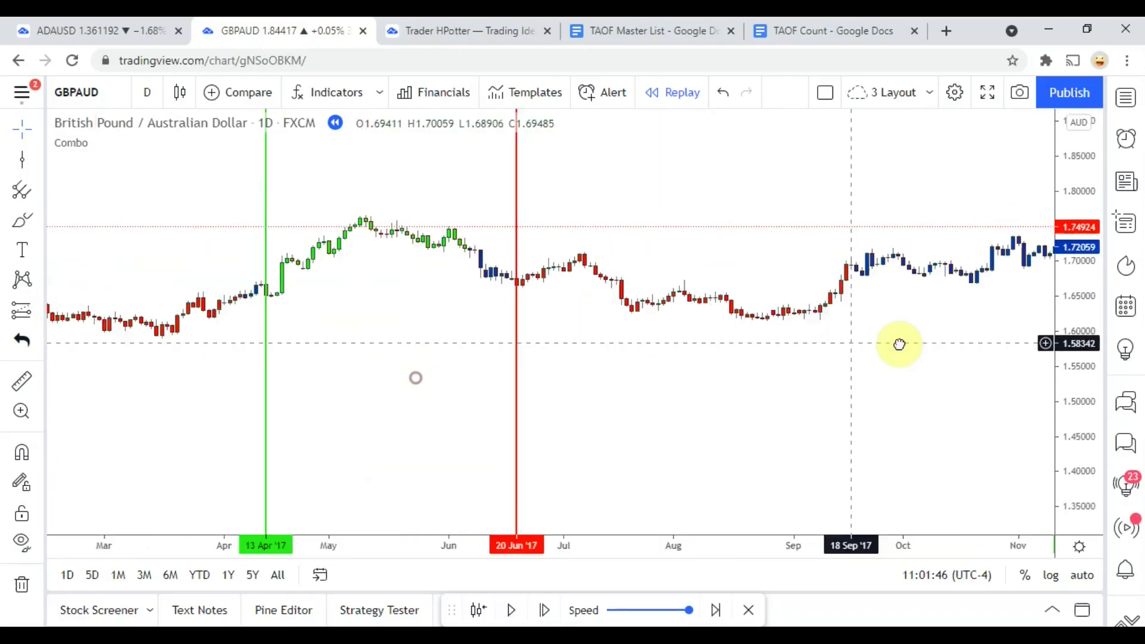
left_click_drag(465, 362, 773, 364)
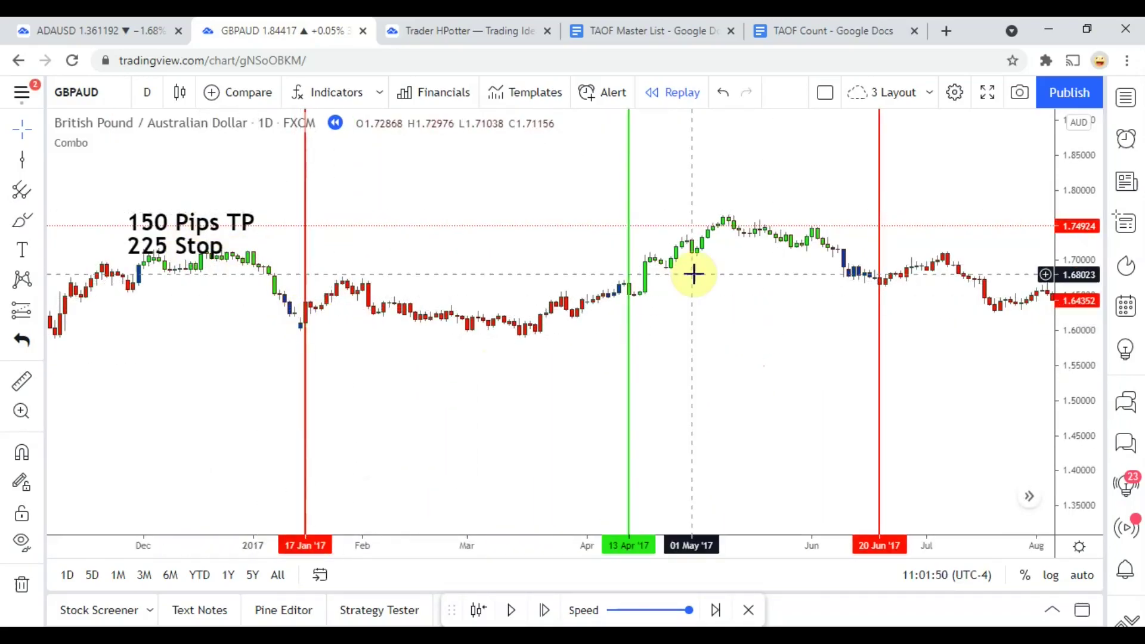
left_click_drag(638, 304, 339, 318)
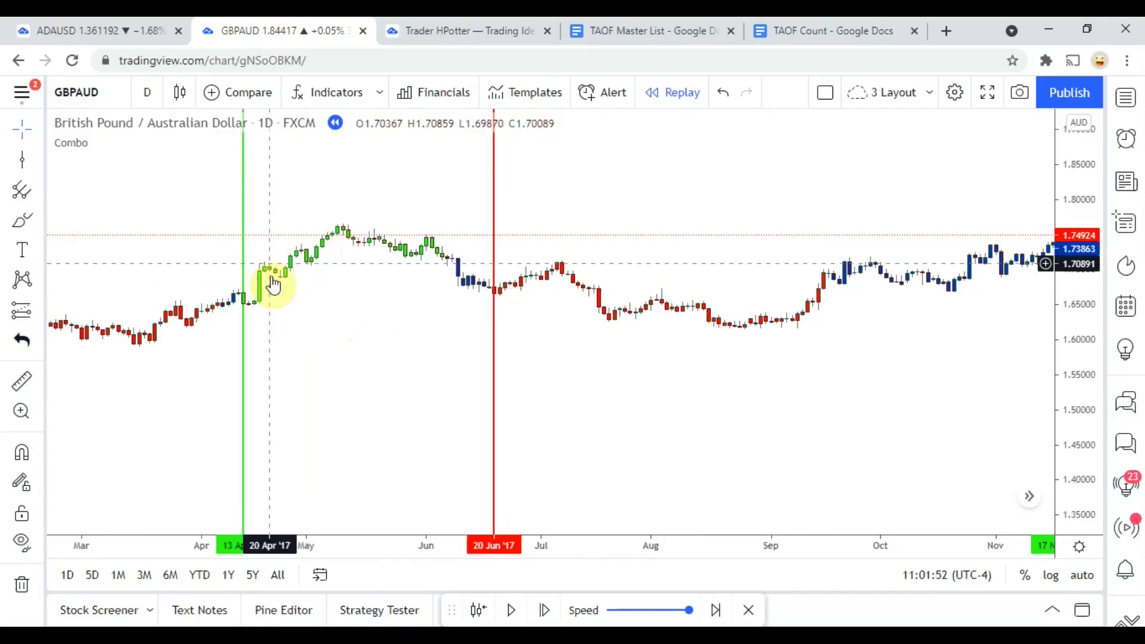